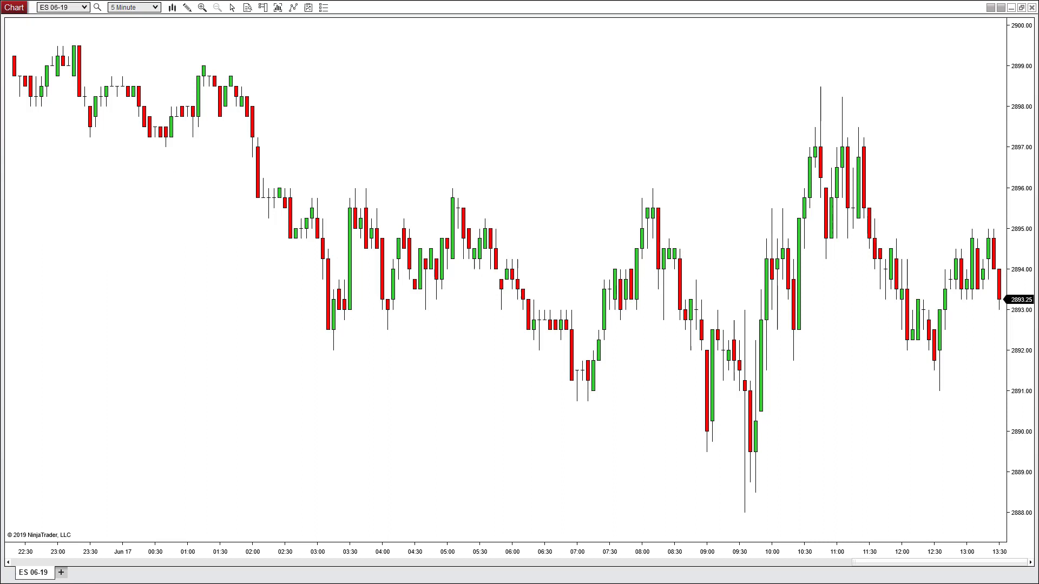
Show the Chart Trader panel and select the 5x8 ATM strategy.
{"action": "left_click", "coordinate": [265, 7]}
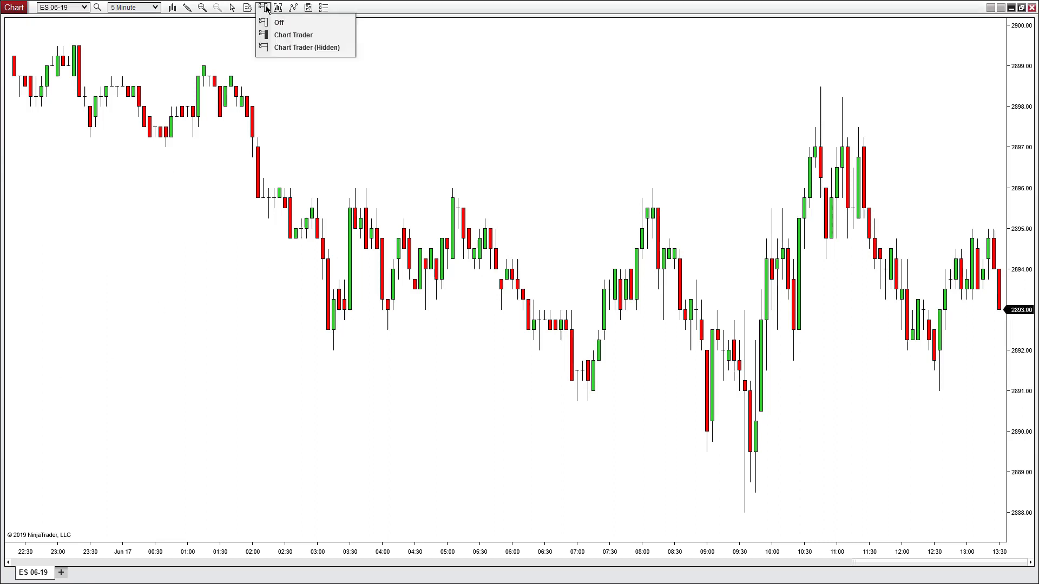
{"action": "left_click", "coordinate": [277, 34]}
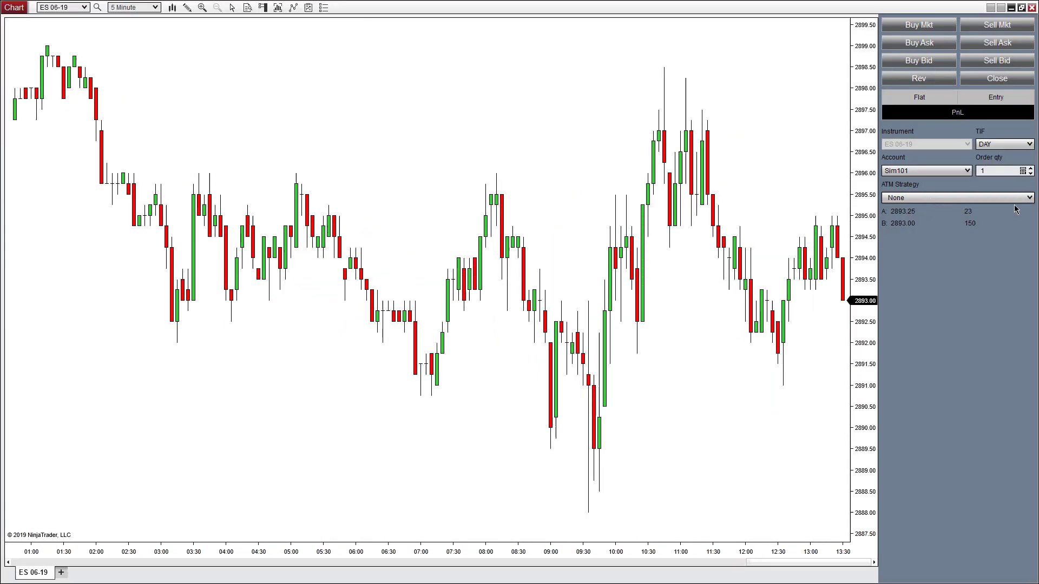
{"action": "left_click", "coordinate": [1030, 199]}
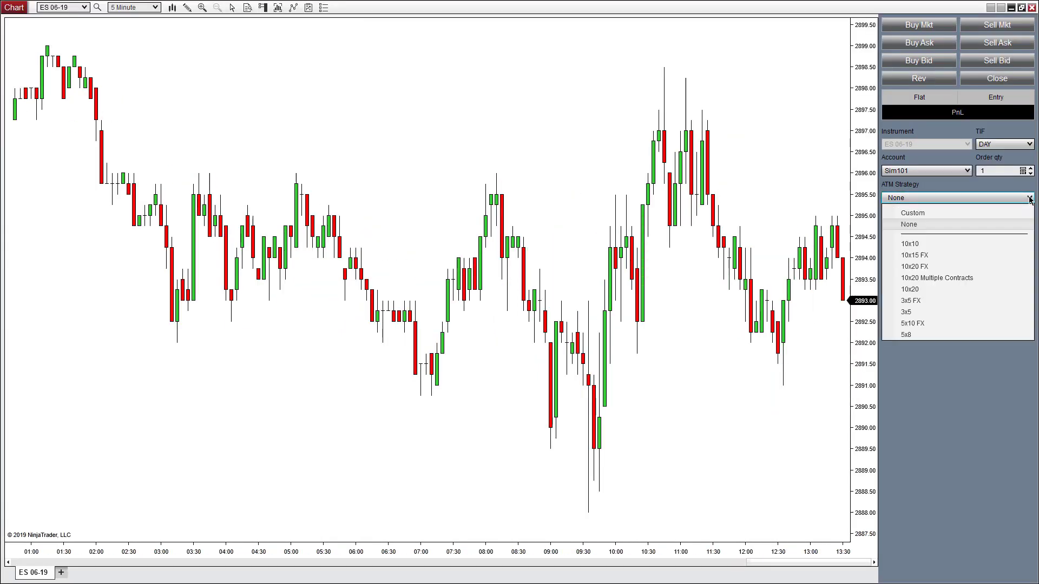
{"action": "left_click", "coordinate": [920, 334]}
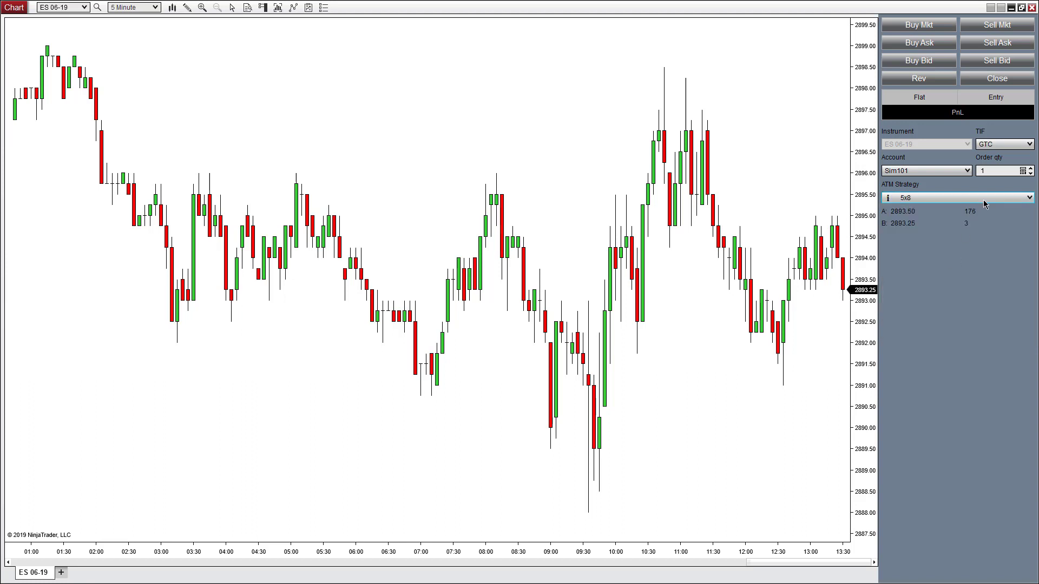
Open the 5x8 strategy's parameters (stop 5, profit 8) and list Target 1's stop strategies.
{"action": "mouse_move", "coordinate": [1013, 200]}
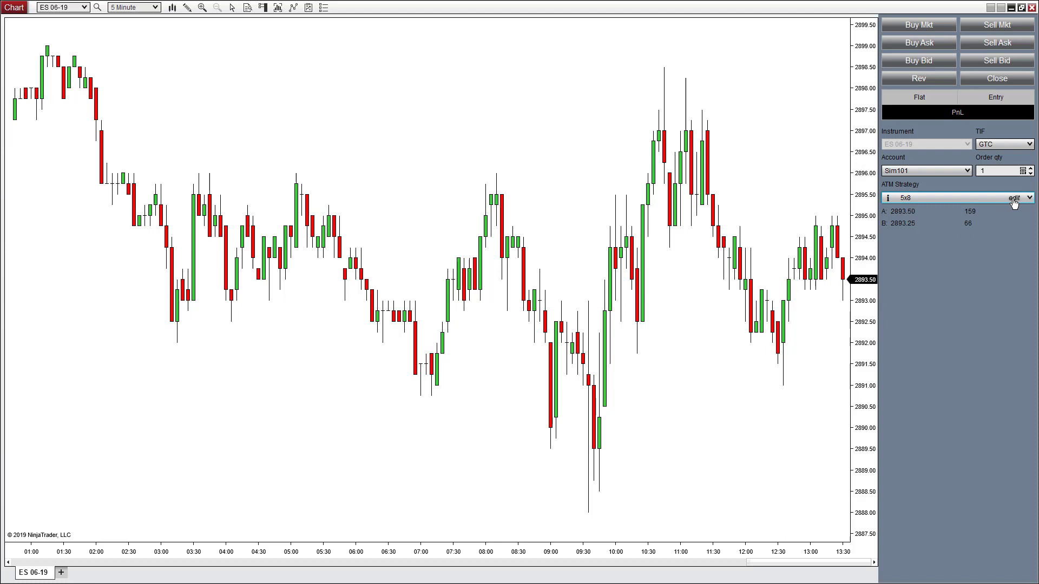
{"action": "left_click", "coordinate": [1014, 199]}
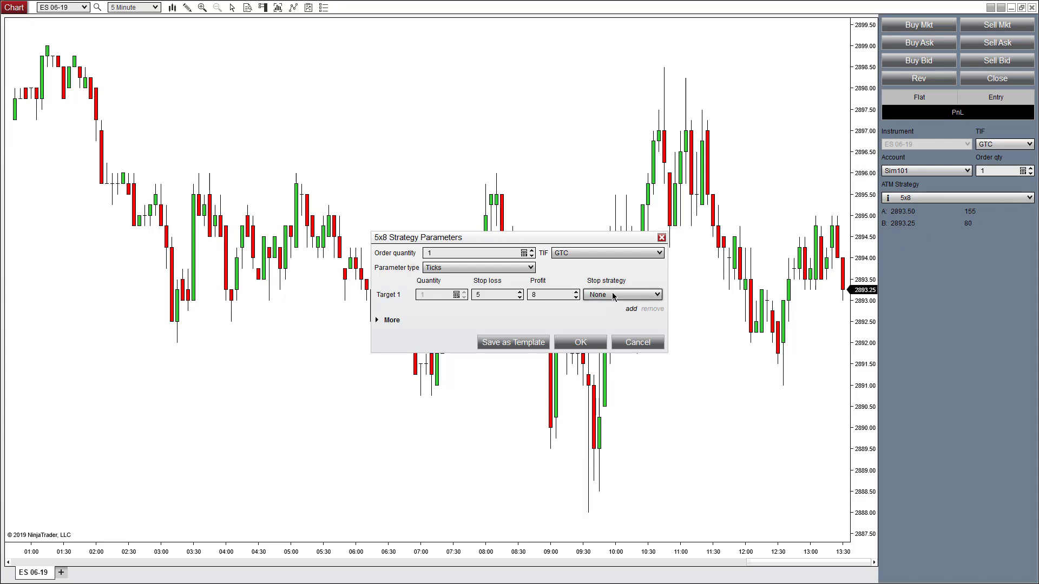
{"action": "left_click", "coordinate": [658, 294]}
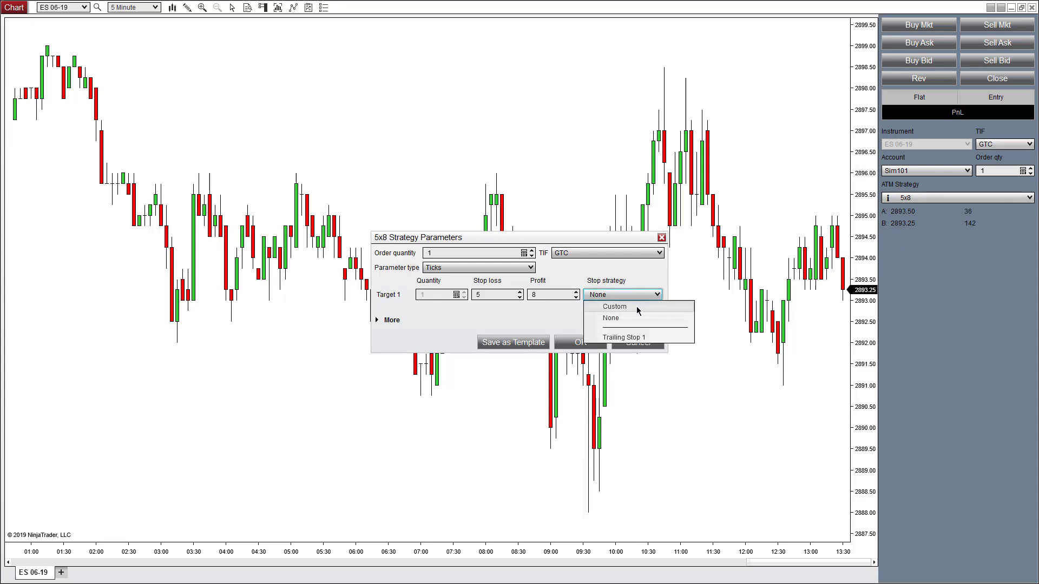
Set Target 1's stop strategy to Custom.
{"action": "left_click", "coordinate": [638, 310]}
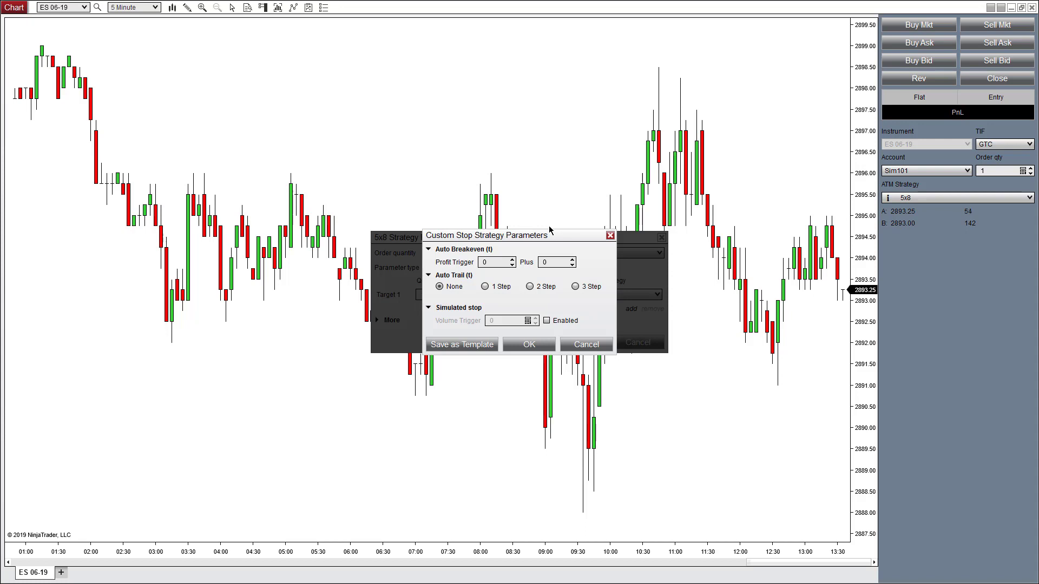
Set the auto breakeven Profit Trigger to 10 ticks and the Plus offset to 0.
{"action": "left_click", "coordinate": [506, 260]}
{"action": "type", "text": "10"}
{"action": "left_click", "coordinate": [482, 264]}
{"action": "key", "text": "End"}
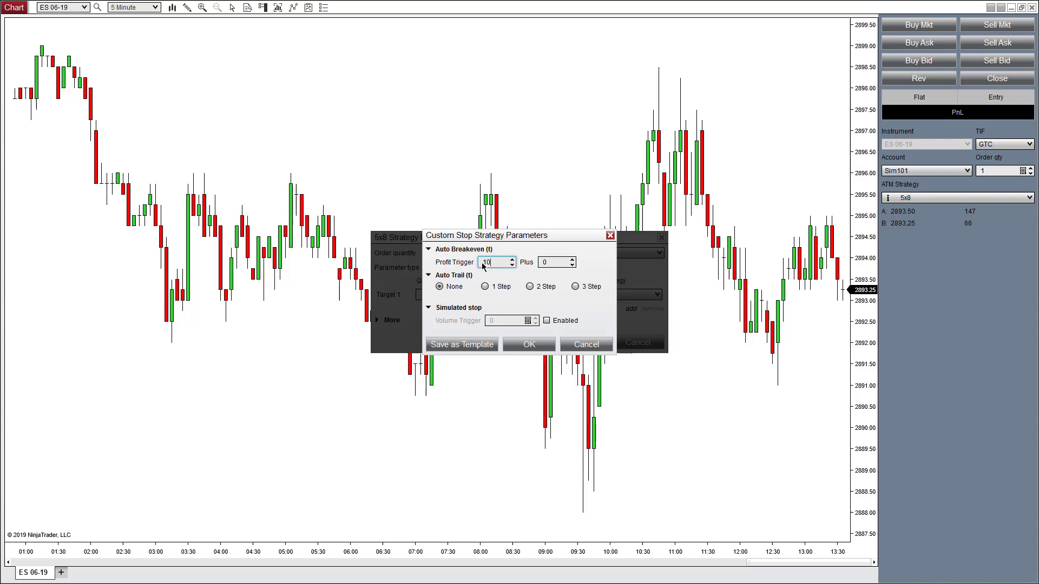
{"action": "left_click", "coordinate": [544, 262]}
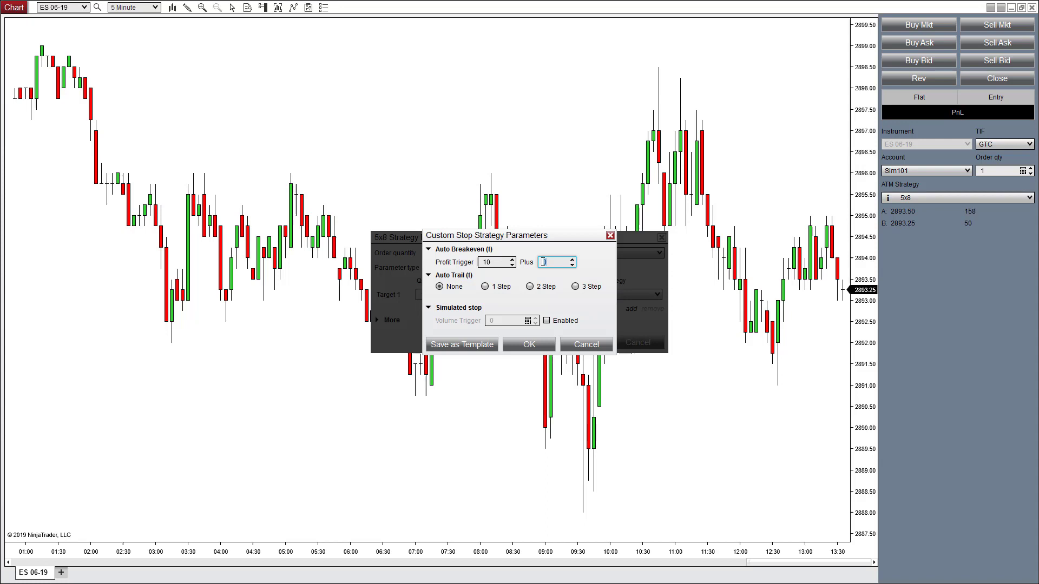
{"action": "double_click", "coordinate": [544, 261]}
{"action": "type", "text": "2"}
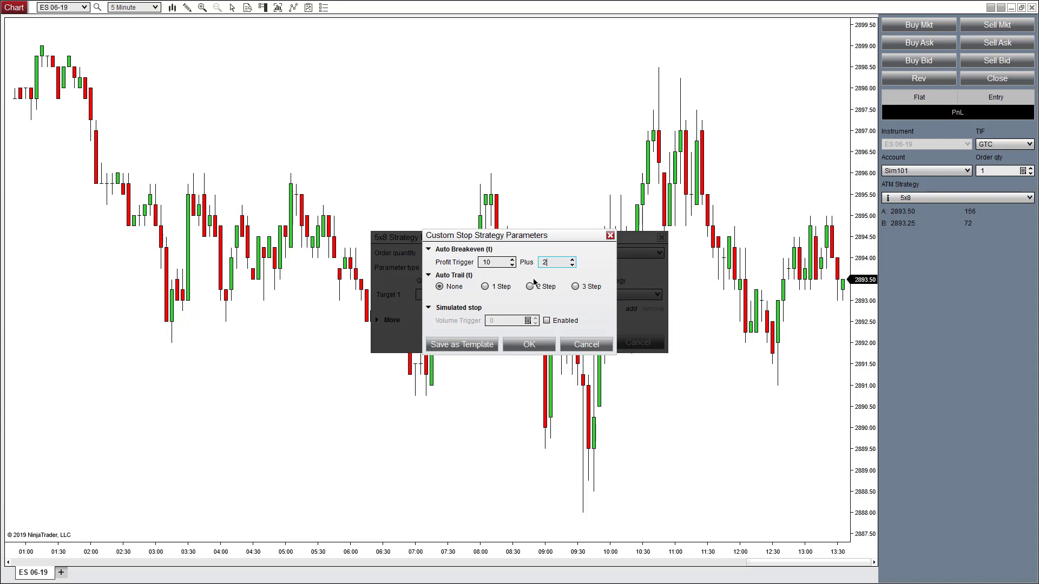
{"action": "key", "text": "BackSpace"}
{"action": "type", "text": "-2"}
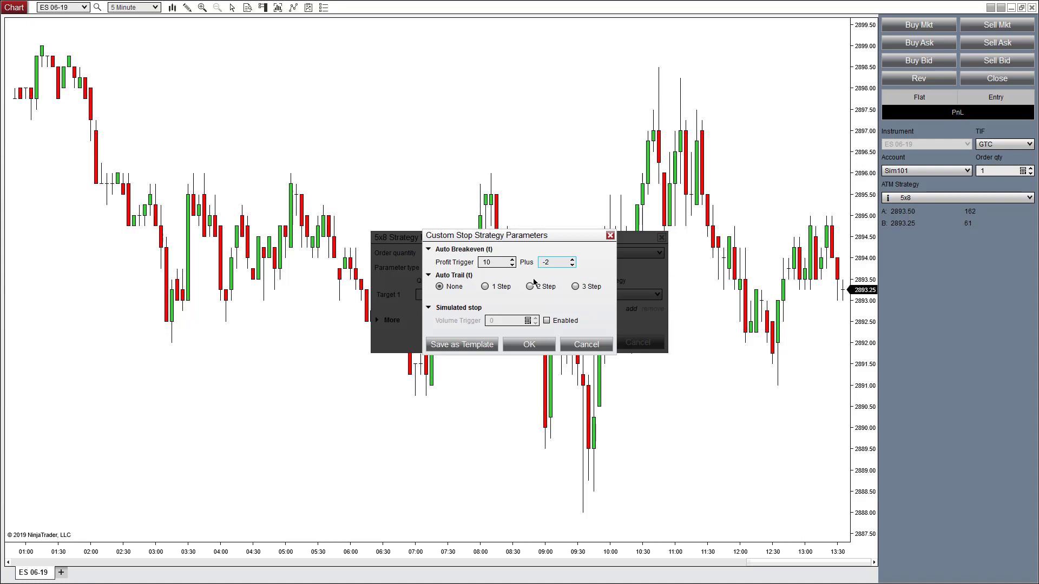
{"action": "key", "text": "BackSpace"}
{"action": "type", "text": "0"}
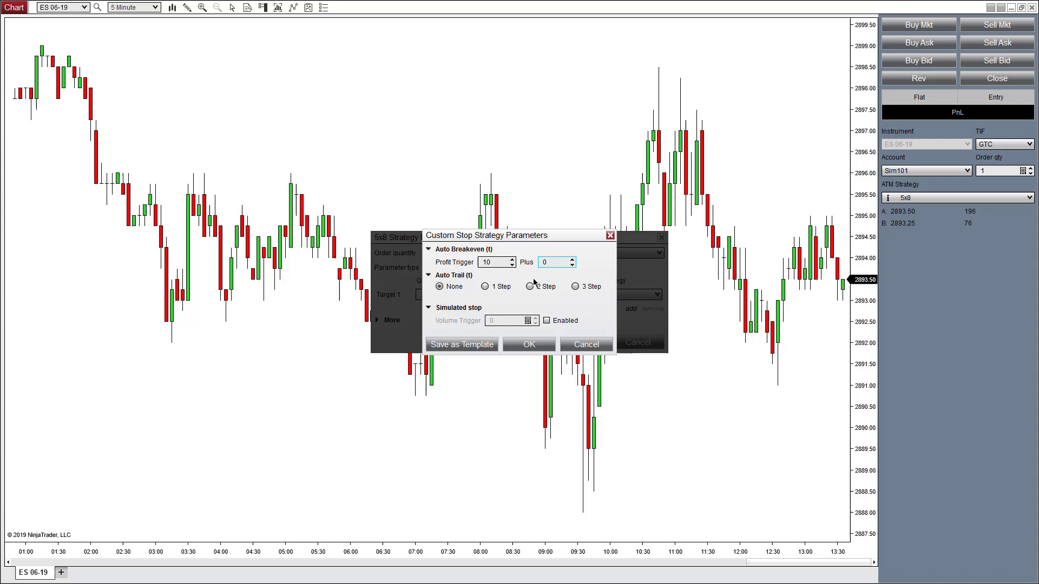
Switch to a 3-step auto trail and set Step 1 to stop loss 10 at profit trigger 10.
{"action": "left_click", "coordinate": [496, 290]}
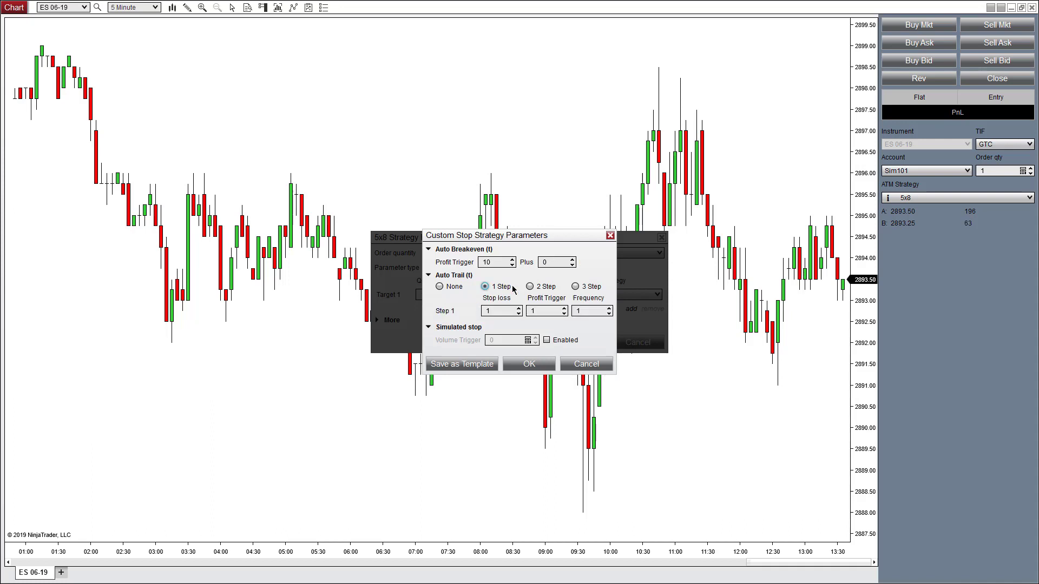
{"action": "left_click", "coordinate": [530, 286]}
{"action": "left_click", "coordinate": [576, 287]}
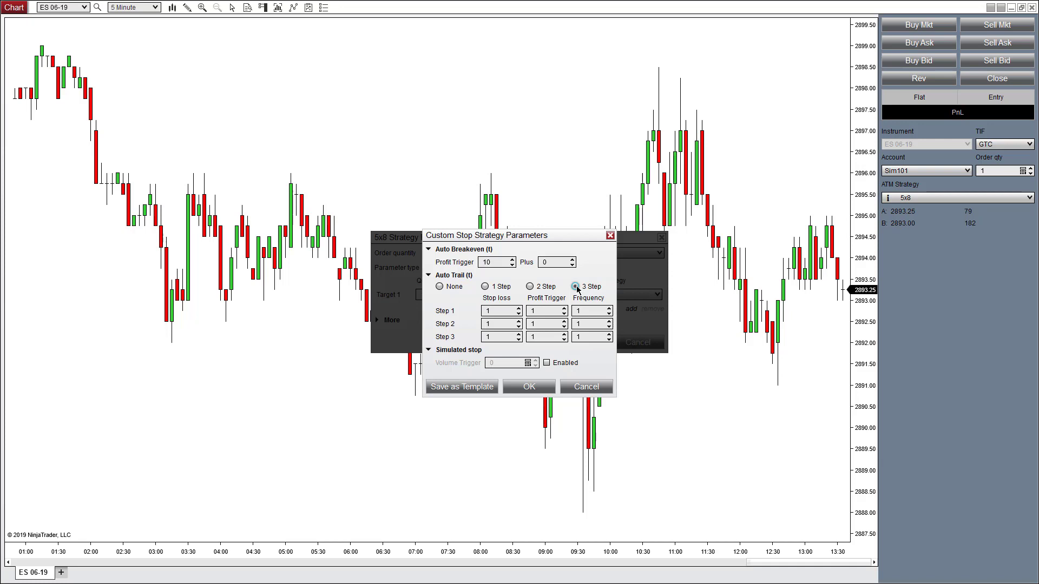
{"action": "left_click", "coordinate": [483, 312]}
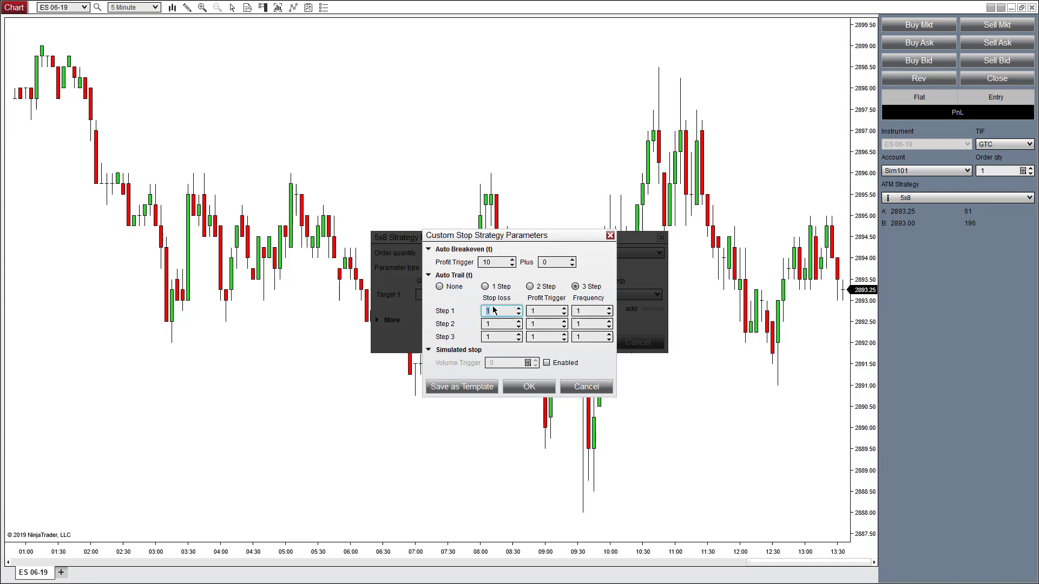
{"action": "left_click", "coordinate": [535, 310]}
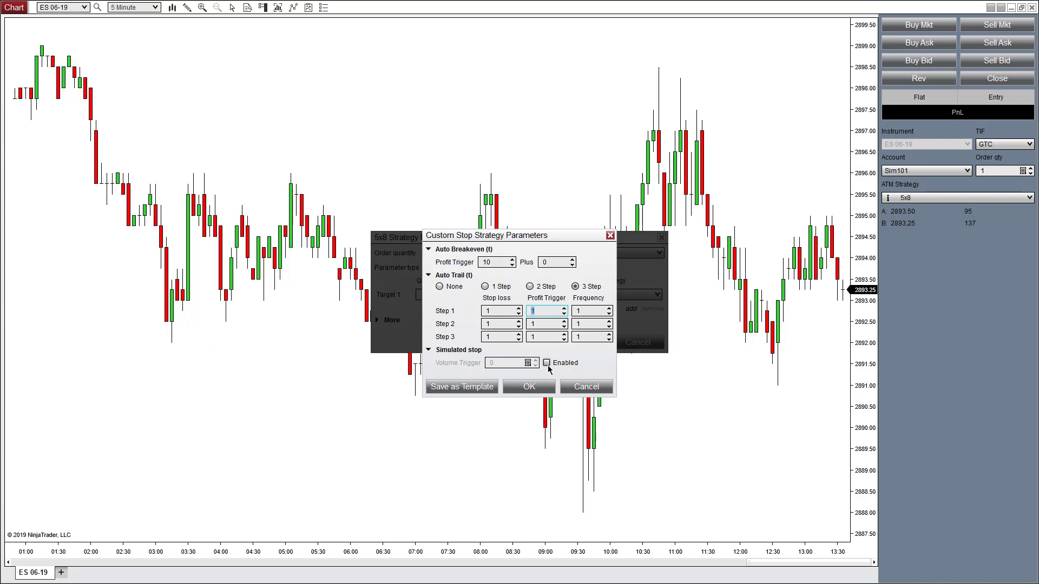
{"action": "type", "text": "10"}
{"action": "left_click", "coordinate": [490, 310]}
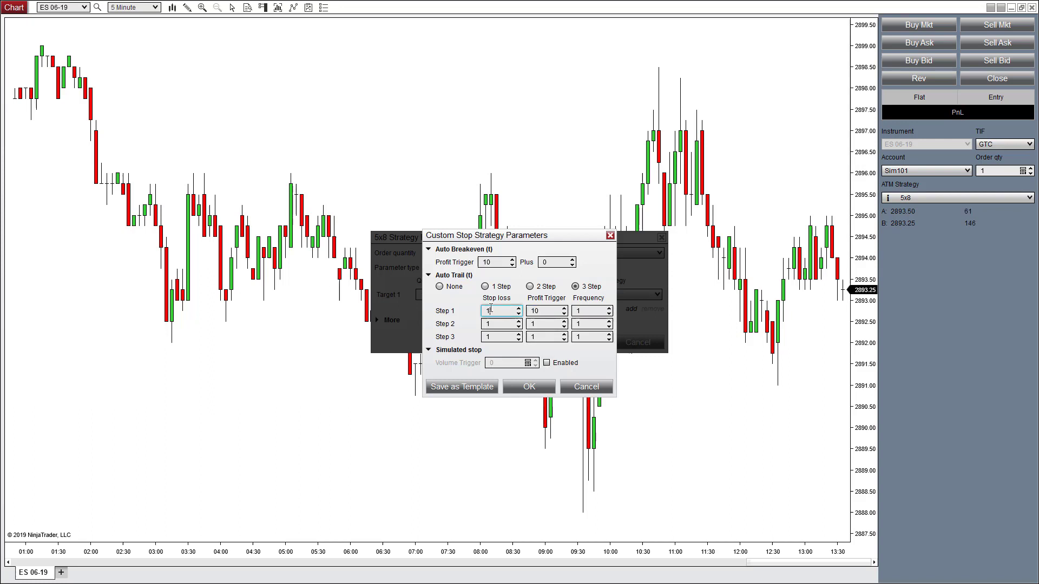
{"action": "left_click_drag", "start_coordinate": [490, 311], "coordinate": [483, 313]}
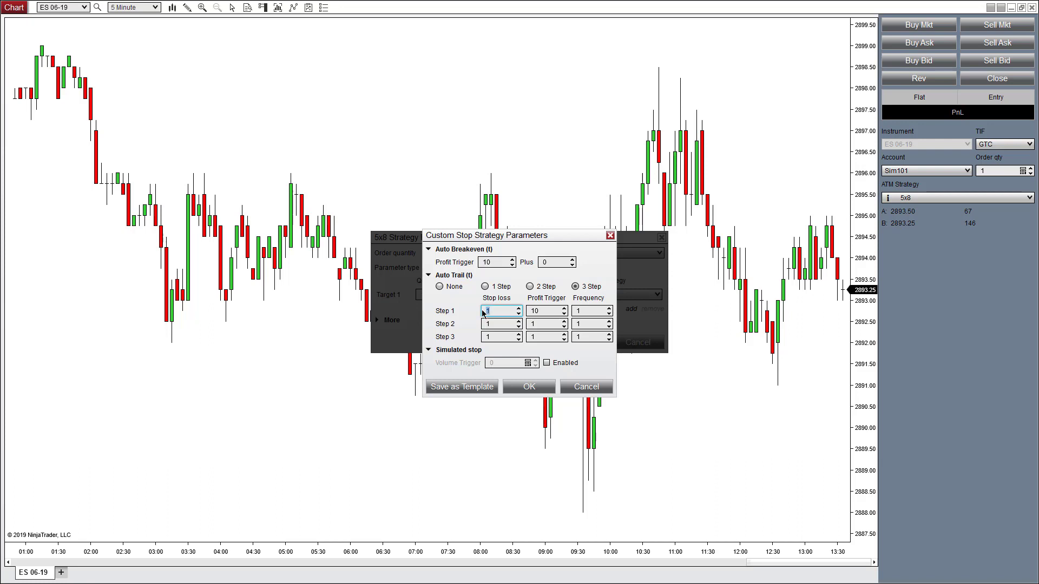
{"action": "type", "text": "10"}
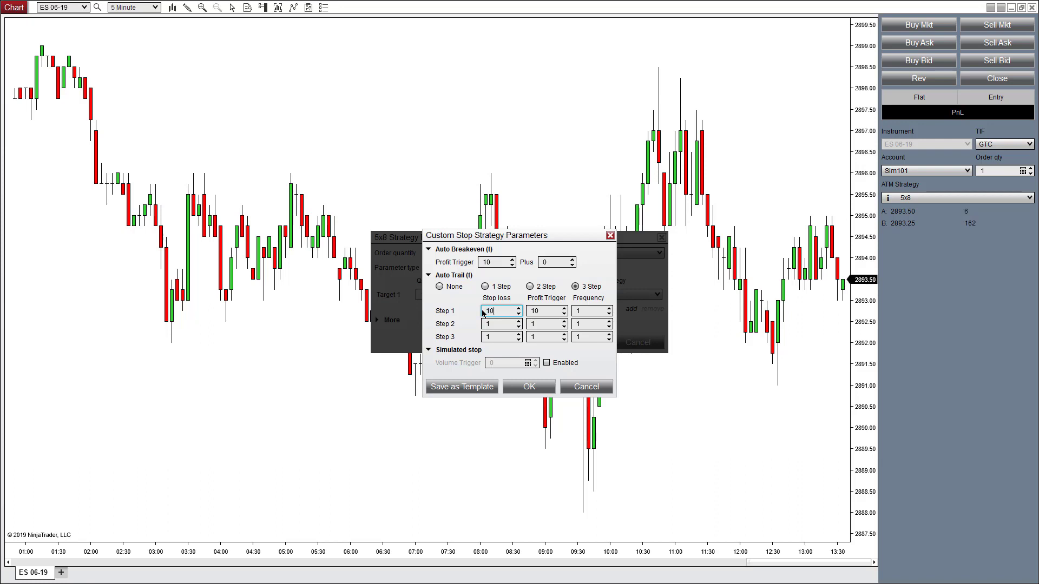
{"action": "left_click", "coordinate": [585, 307]}
{"action": "key", "text": "BackSpace"}
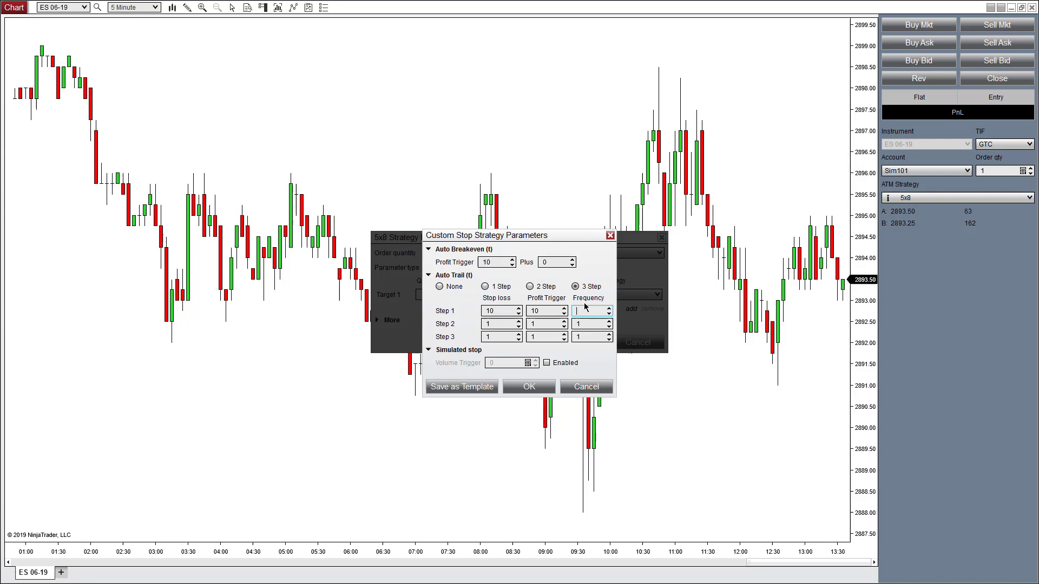
{"action": "type", "text": "3"}
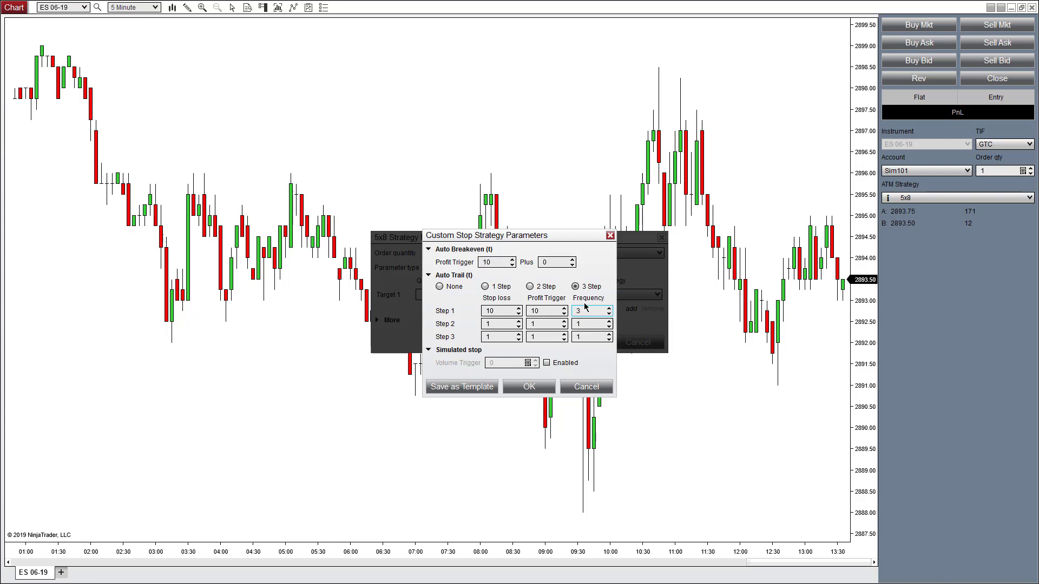
{"action": "key", "text": "BackSpace"}
Set Step 2 to stop loss 5 at trigger 20 and Step 3 to stop loss 5 at trigger 30.
{"action": "left_click", "coordinate": [536, 324]}
{"action": "double_click", "coordinate": [535, 323]}
{"action": "type", "text": "20"}
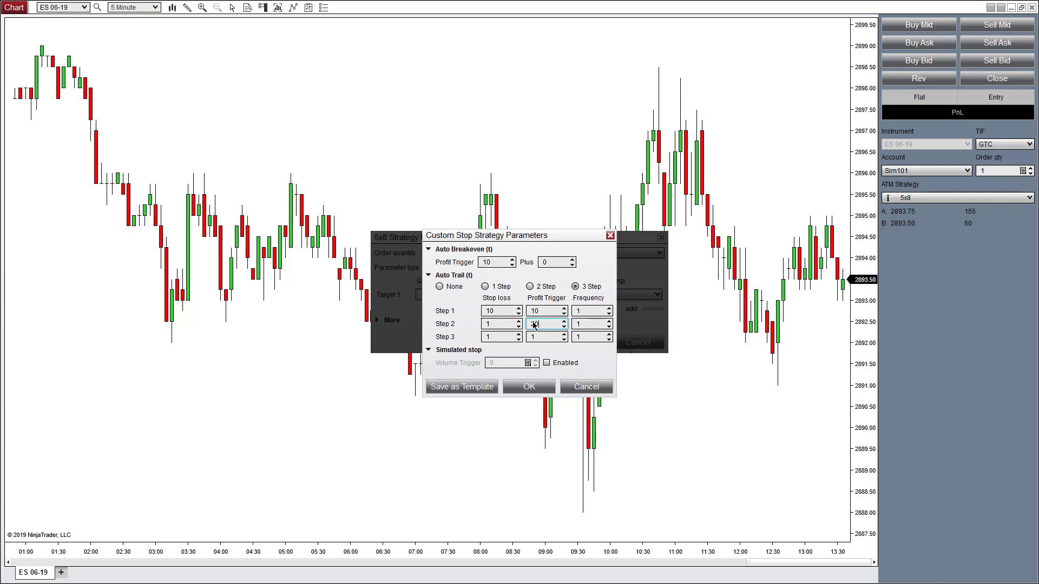
{"action": "double_click", "coordinate": [499, 324]}
{"action": "type", "text": "5"}
{"action": "double_click", "coordinate": [533, 336]}
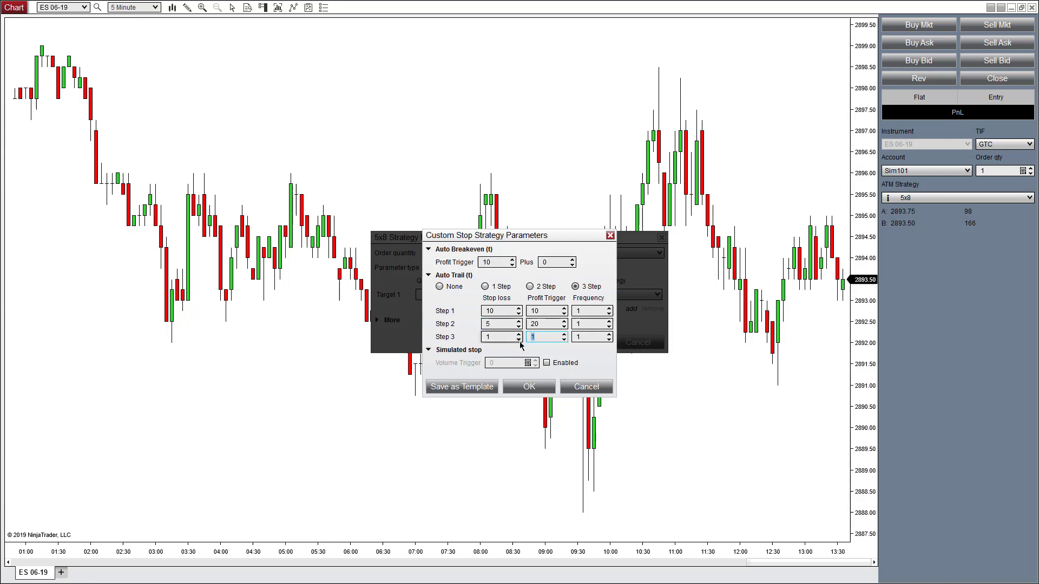
{"action": "type", "text": "30"}
{"action": "double_click", "coordinate": [499, 338]}
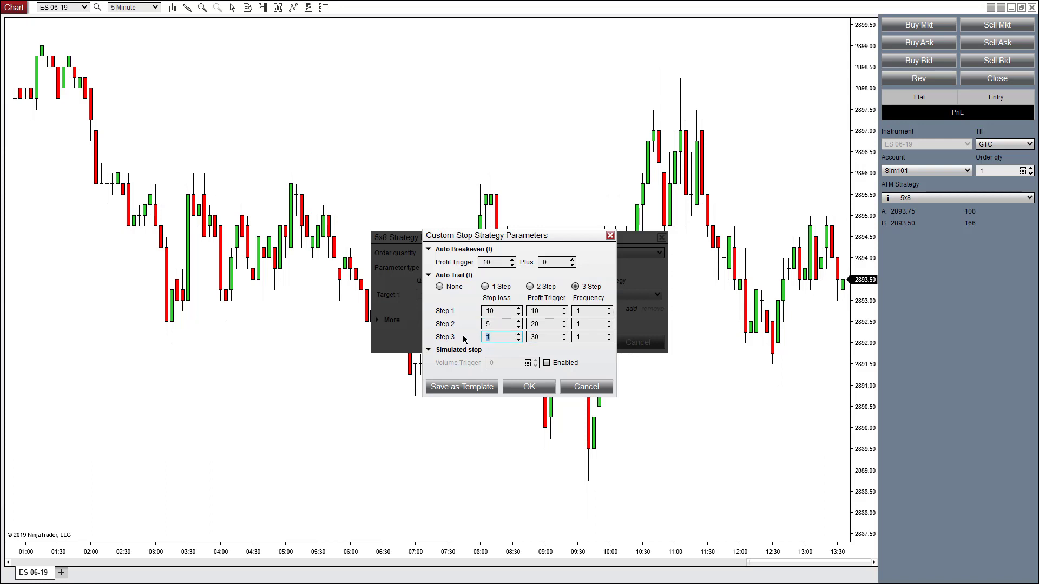
{"action": "type", "text": "5"}
Save the custom stop settings as the template 'Stop Strategy 1'.
{"action": "left_click", "coordinate": [474, 386]}
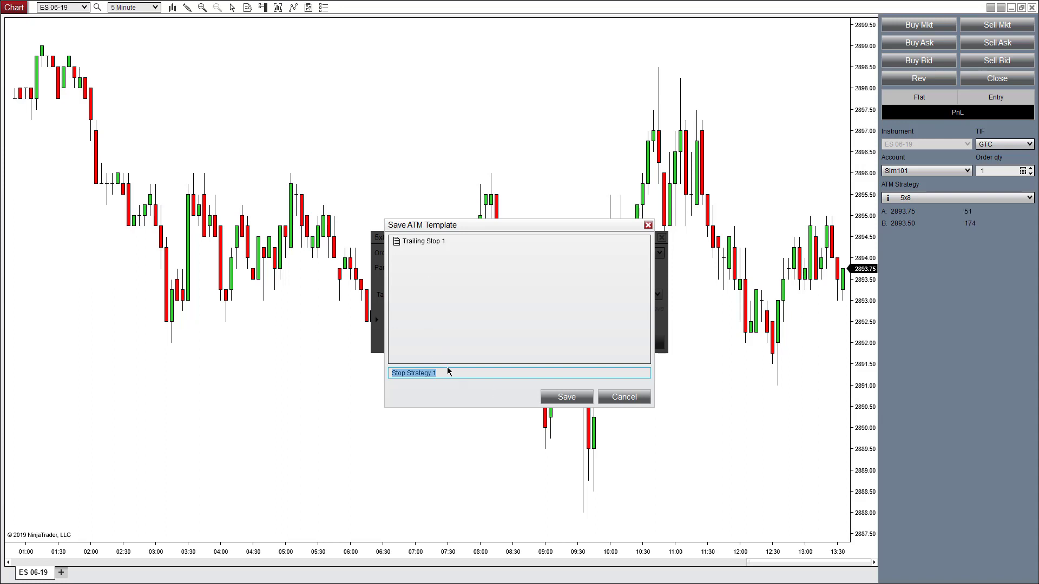
{"action": "left_click", "coordinate": [551, 399]}
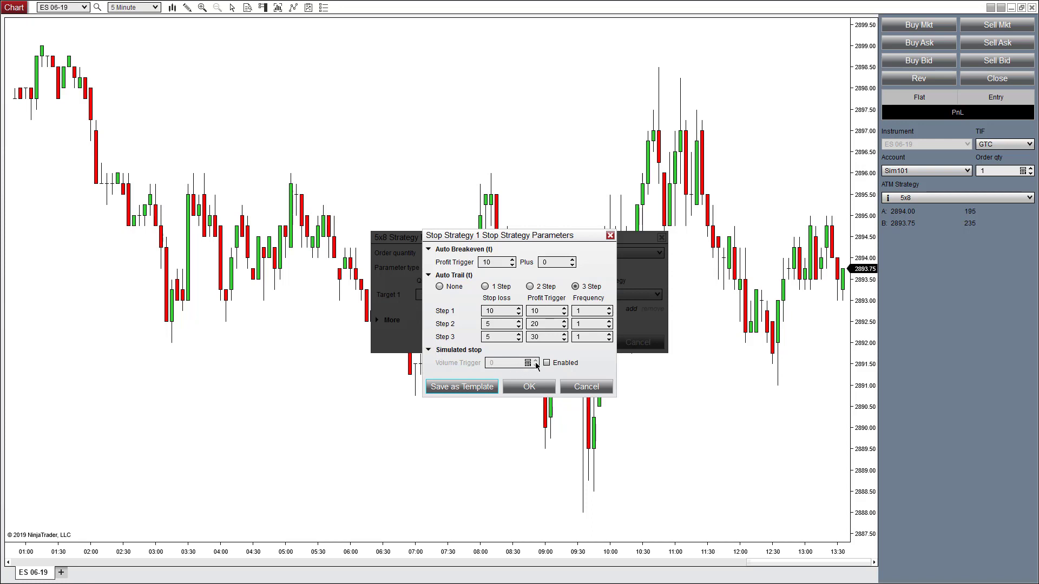
Enable the simulated stop with volume trigger 50, overwrite Stop Strategy 1, and close both dialogs.
{"action": "left_click", "coordinate": [546, 363]}
{"action": "type", "text": "50"}
{"action": "left_click", "coordinate": [487, 387]}
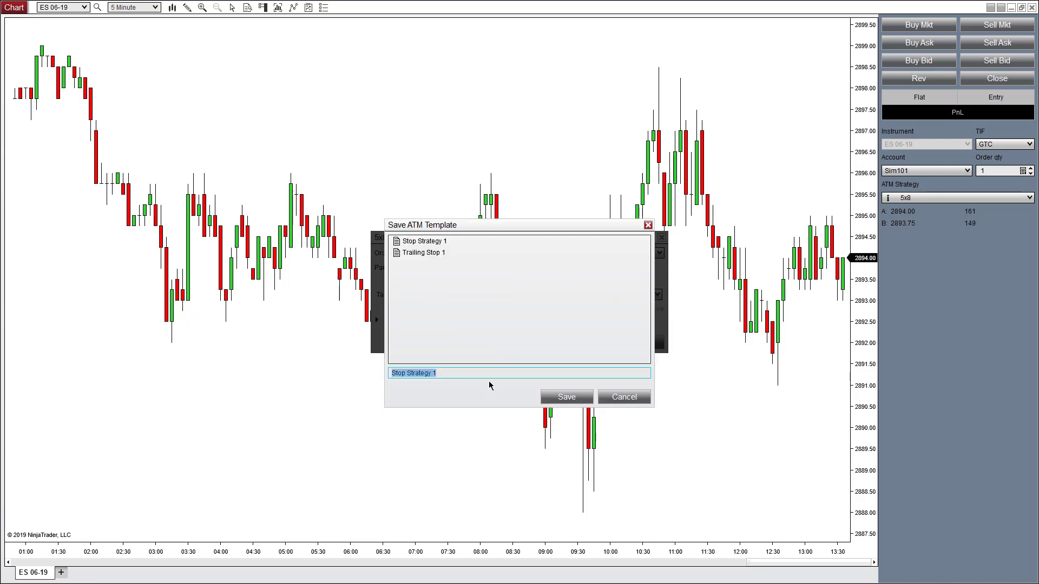
{"action": "left_click", "coordinate": [449, 243]}
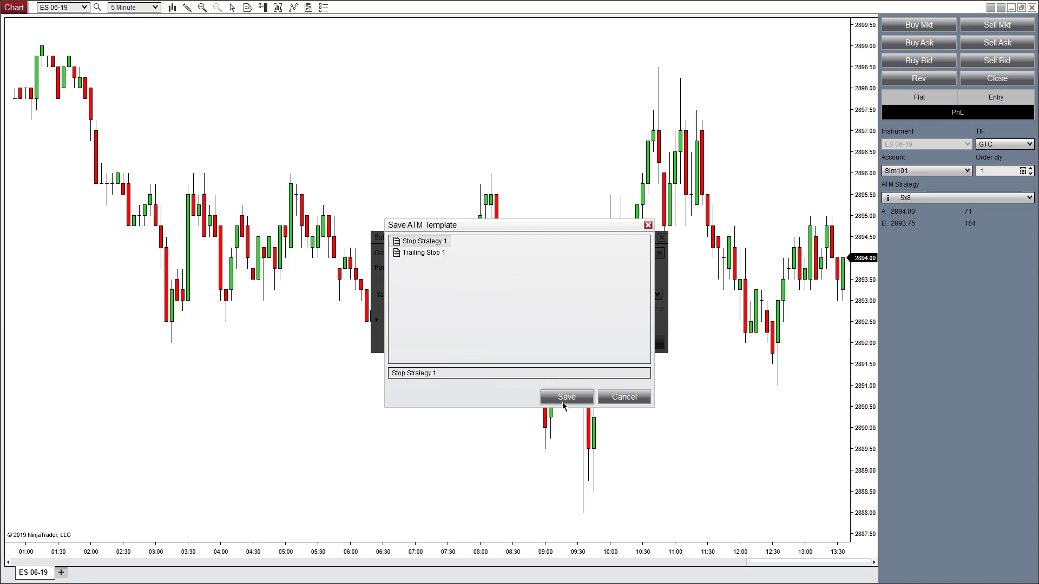
{"action": "left_click", "coordinate": [563, 406]}
{"action": "left_click", "coordinate": [514, 339]}
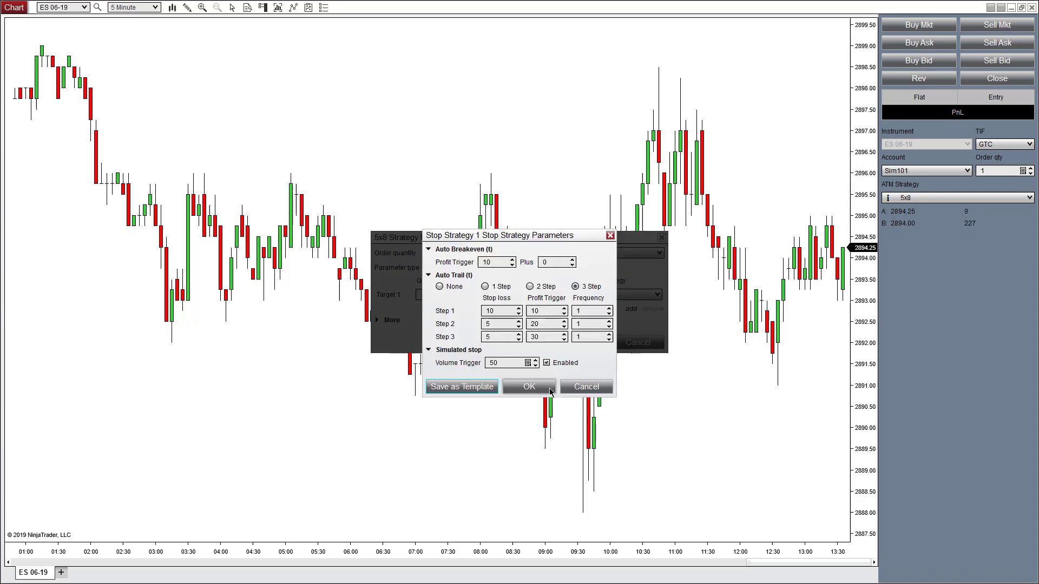
{"action": "left_click", "coordinate": [550, 390]}
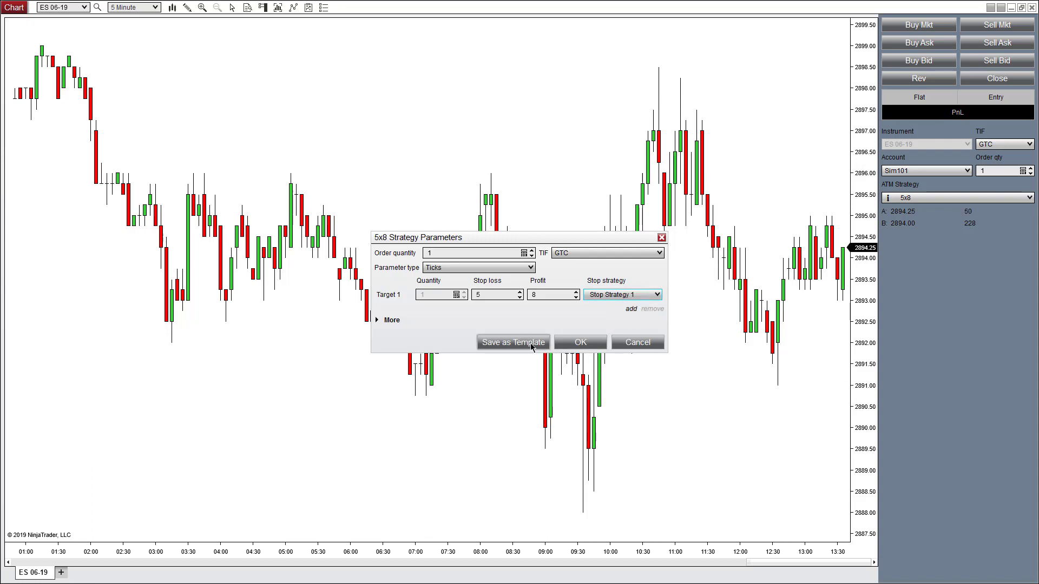
{"action": "left_click", "coordinate": [574, 349]}
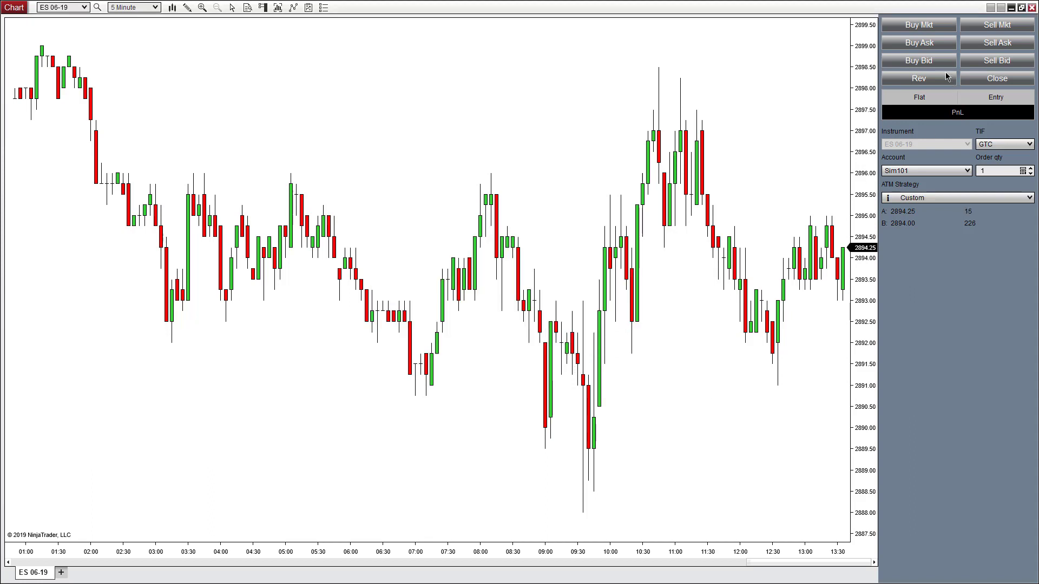
Buy one contract at market, then inspect the stop order's Auto Breakeven and Auto Trail options.
{"action": "left_click", "coordinate": [924, 27]}
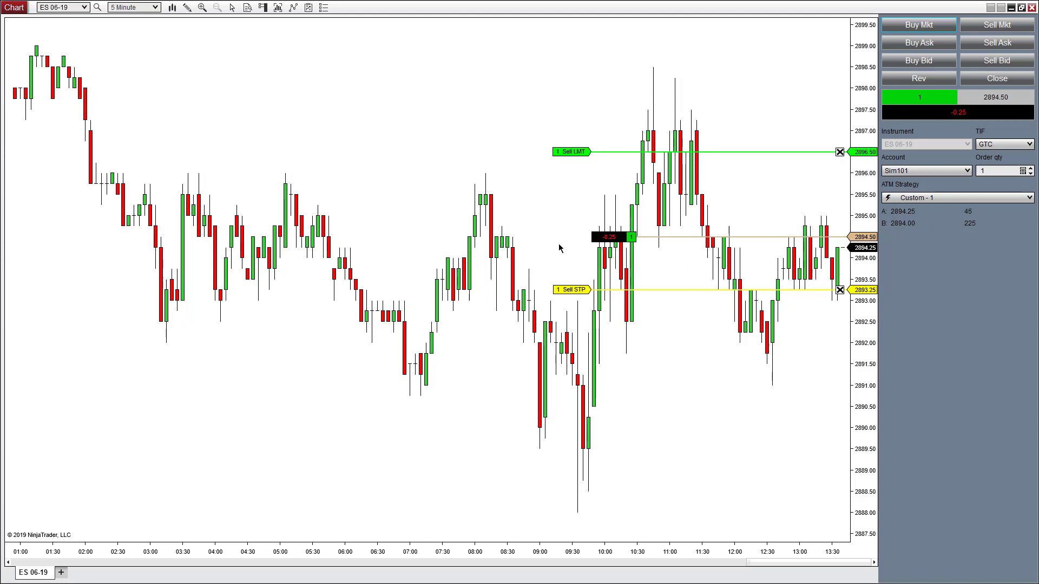
{"action": "right_click", "coordinate": [631, 236]}
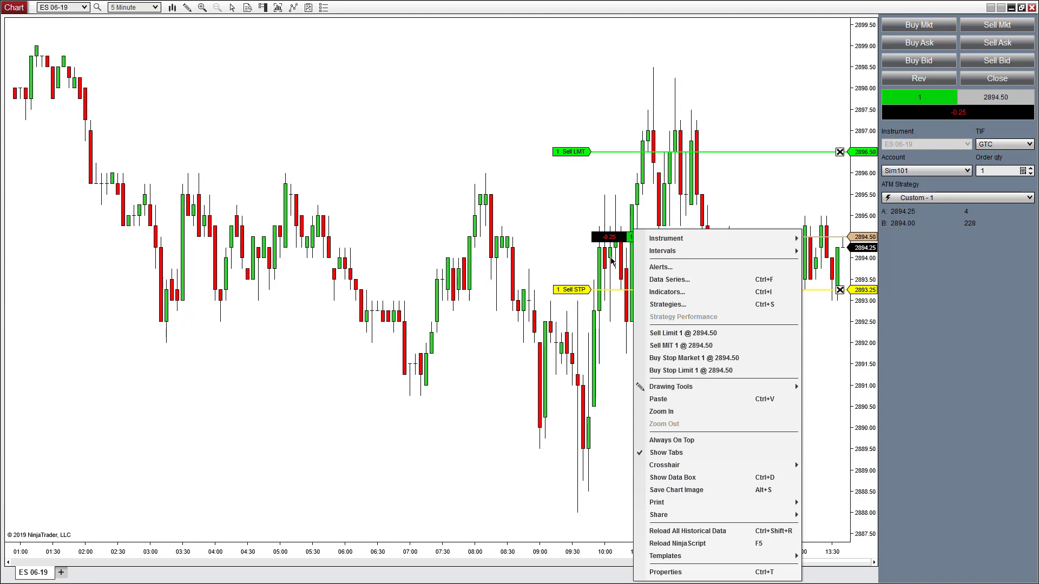
{"action": "left_click", "coordinate": [609, 264]}
{"action": "left_click", "coordinate": [584, 293]}
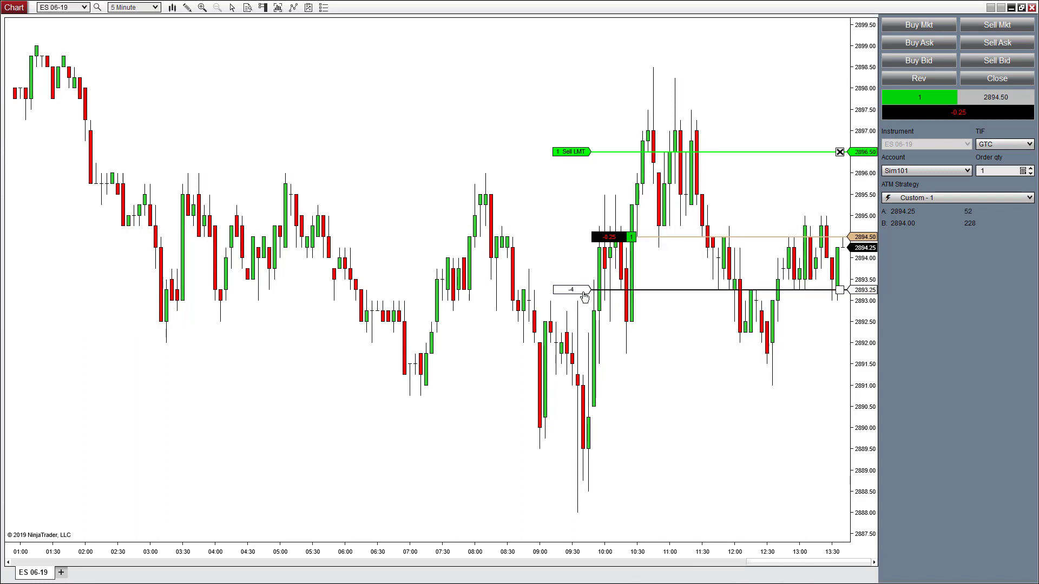
{"action": "right_click", "coordinate": [584, 293]}
{"action": "mouse_move", "coordinate": [618, 309]}
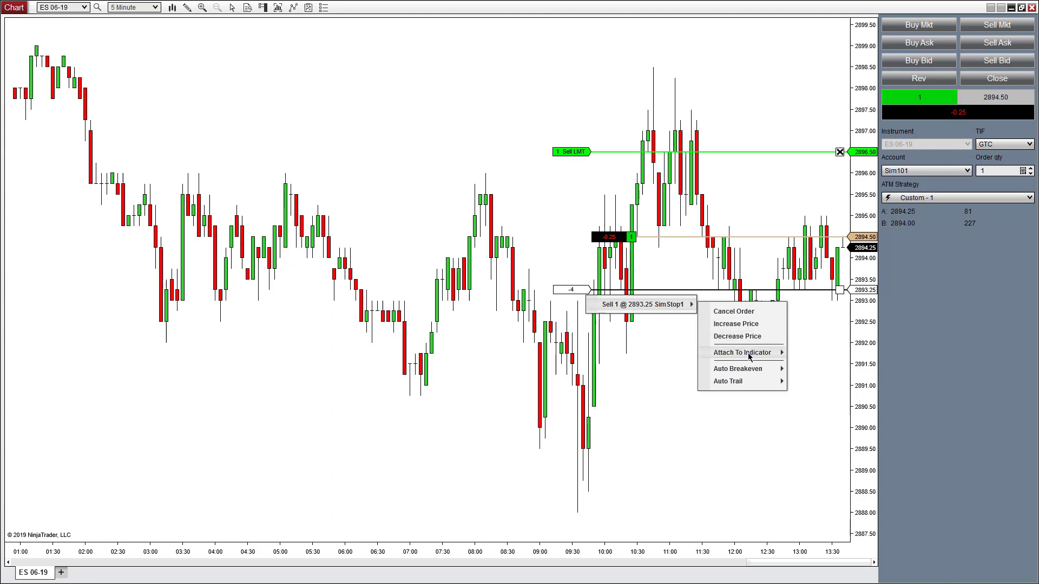
{"action": "mouse_move", "coordinate": [756, 368]}
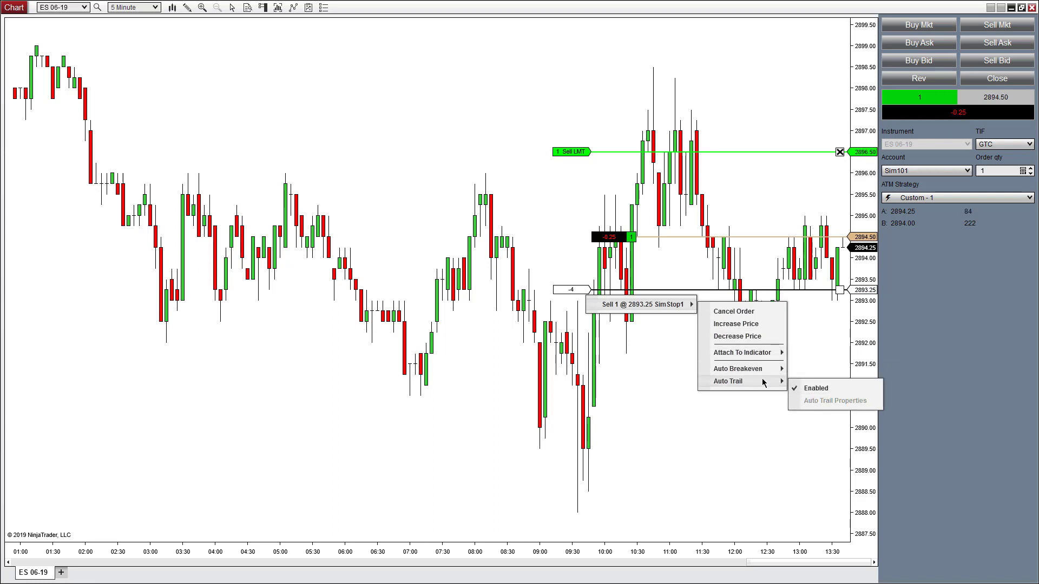
{"action": "left_click", "coordinate": [921, 308]}
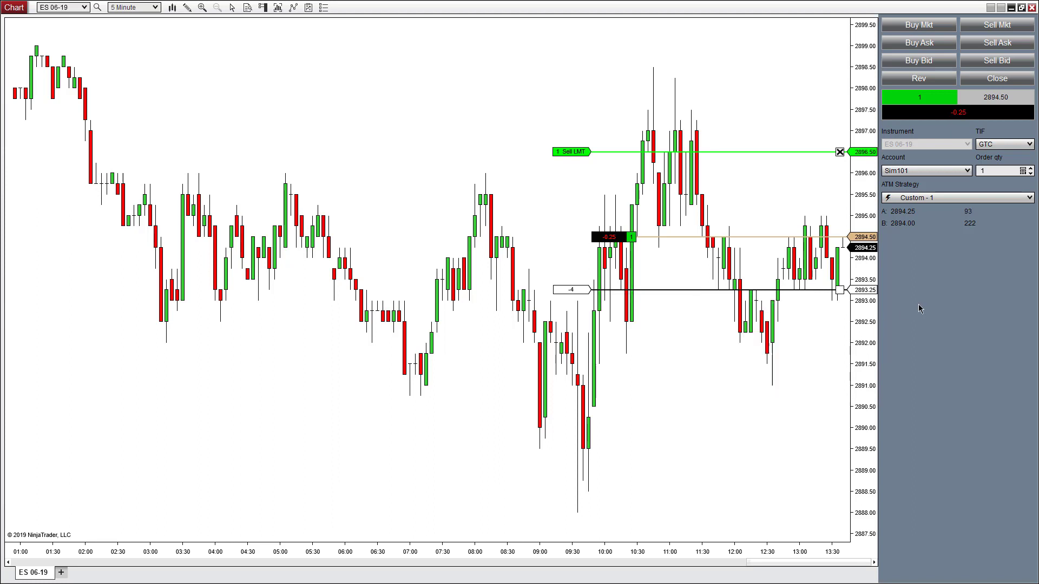
Close the earlier trade, buy one contract under 5x8 Stop Strat, and toggle auto breakeven.
{"action": "left_click", "coordinate": [997, 79]}
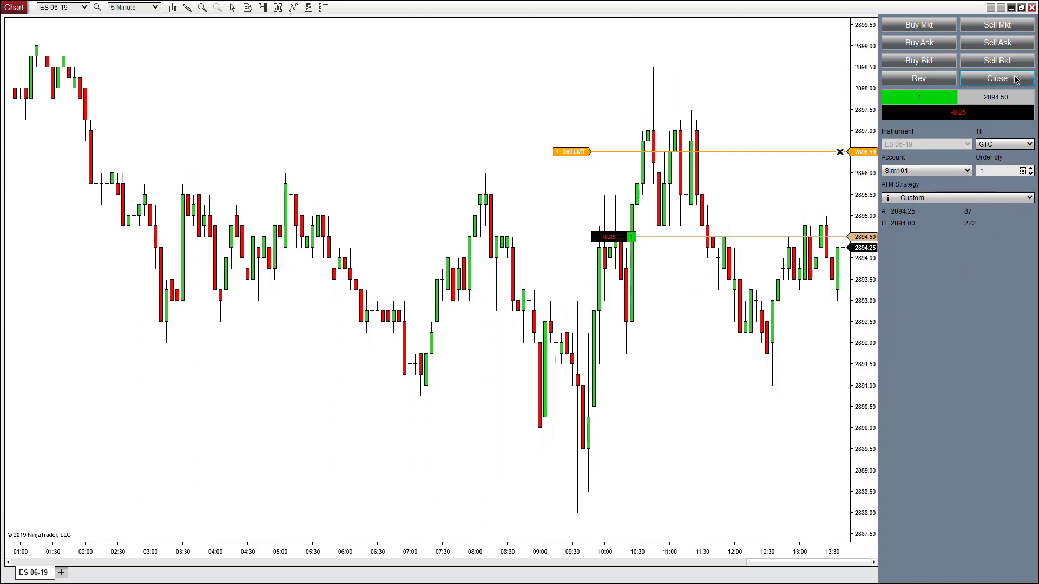
{"action": "left_click", "coordinate": [918, 24]}
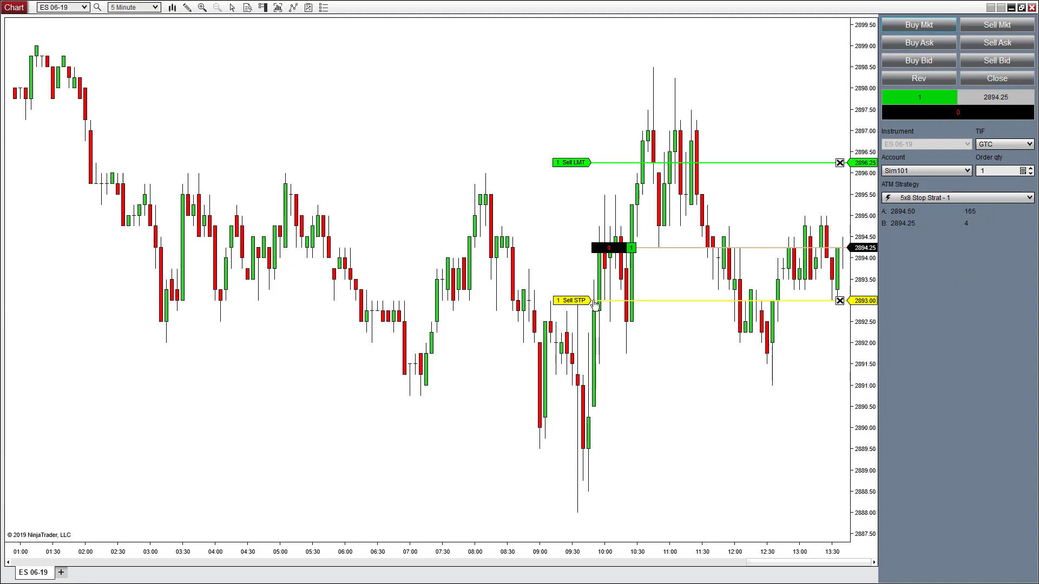
{"action": "mouse_move", "coordinate": [668, 313]}
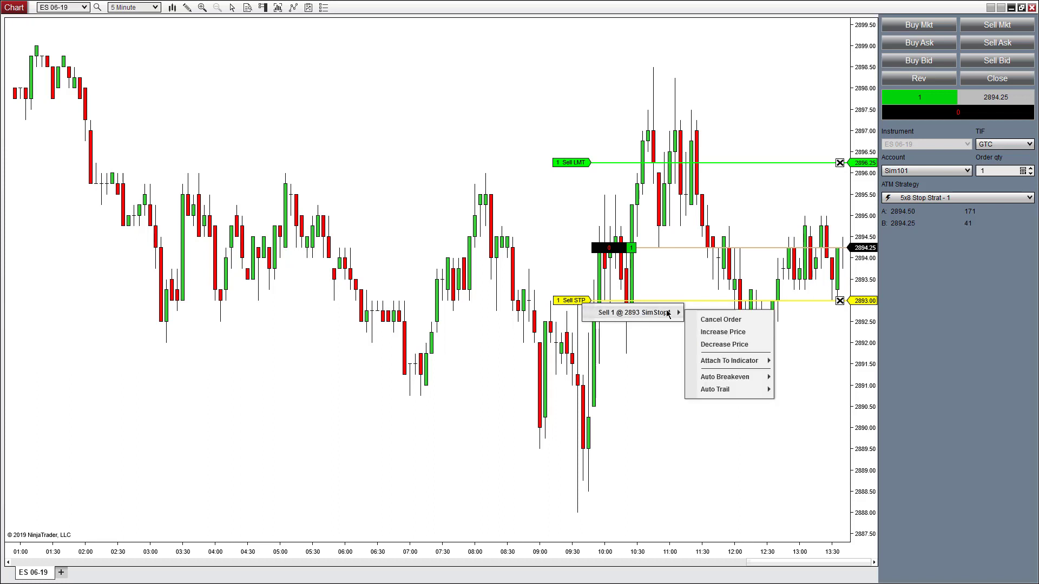
{"action": "left_click", "coordinate": [793, 383]}
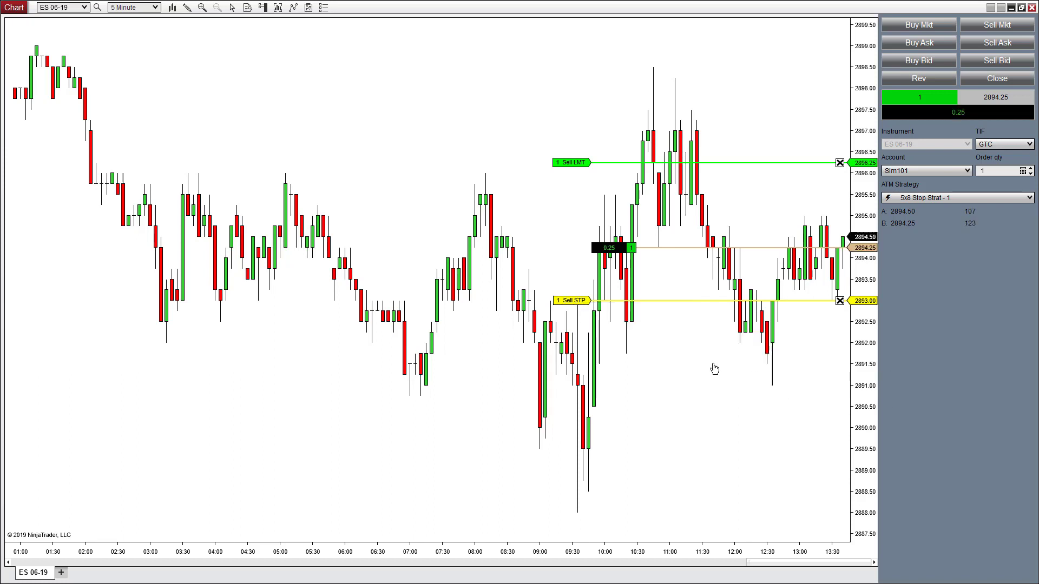
Switch off auto trail on the Sell STP order.
{"action": "right_click", "coordinate": [579, 307]}
{"action": "mouse_move", "coordinate": [667, 315]}
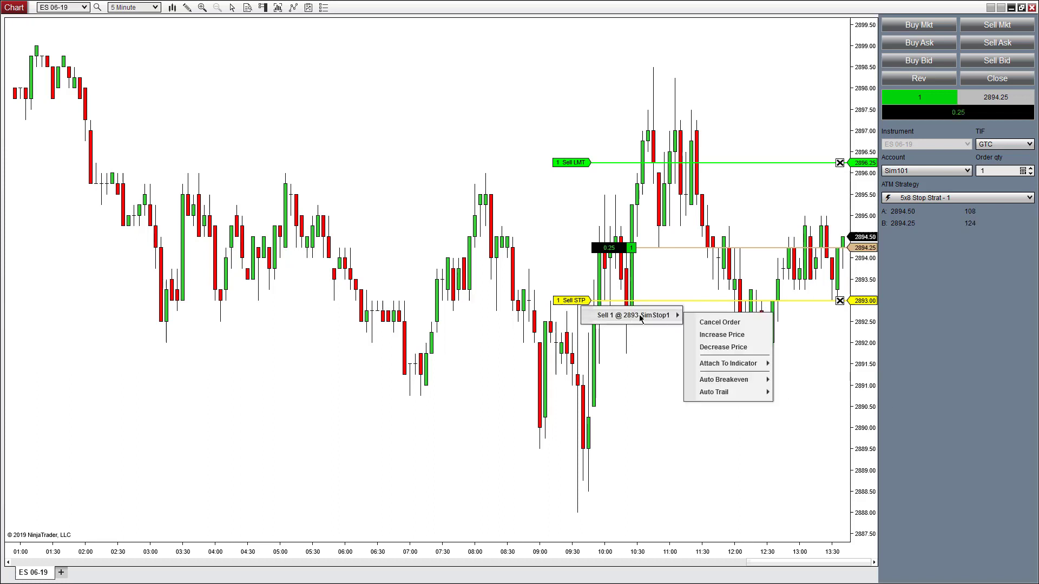
{"action": "mouse_move", "coordinate": [748, 392]}
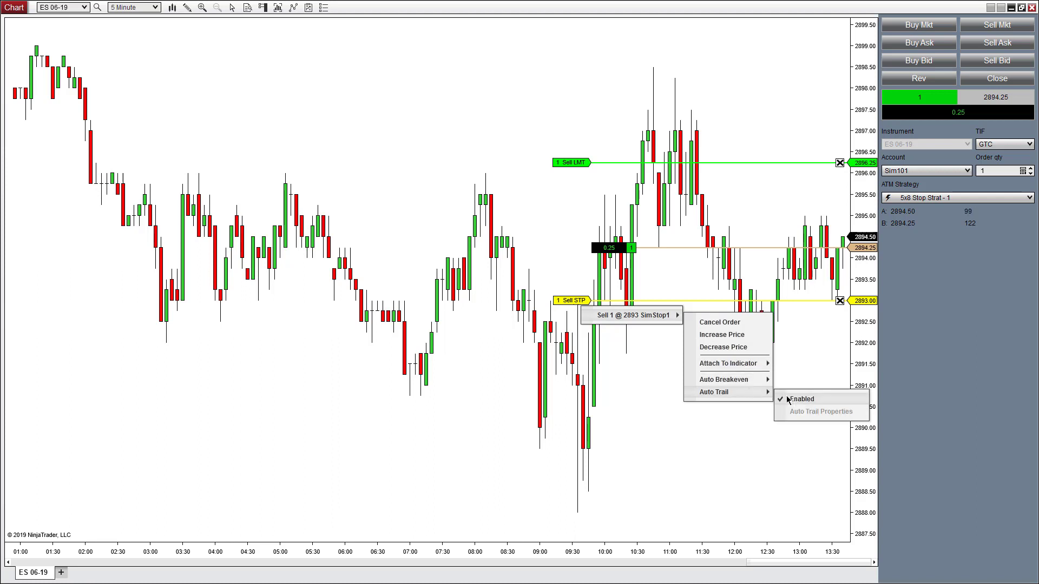
{"action": "left_click", "coordinate": [788, 395]}
Turn auto breakeven and auto trail back on for the stop order.
{"action": "right_click", "coordinate": [575, 307]}
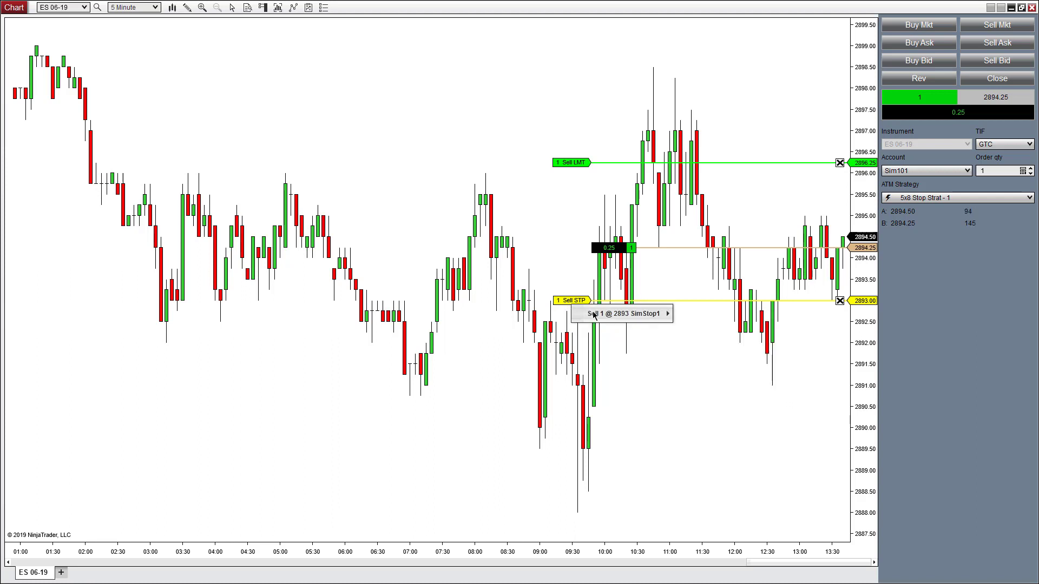
{"action": "mouse_move", "coordinate": [607, 316]}
{"action": "mouse_move", "coordinate": [725, 378]}
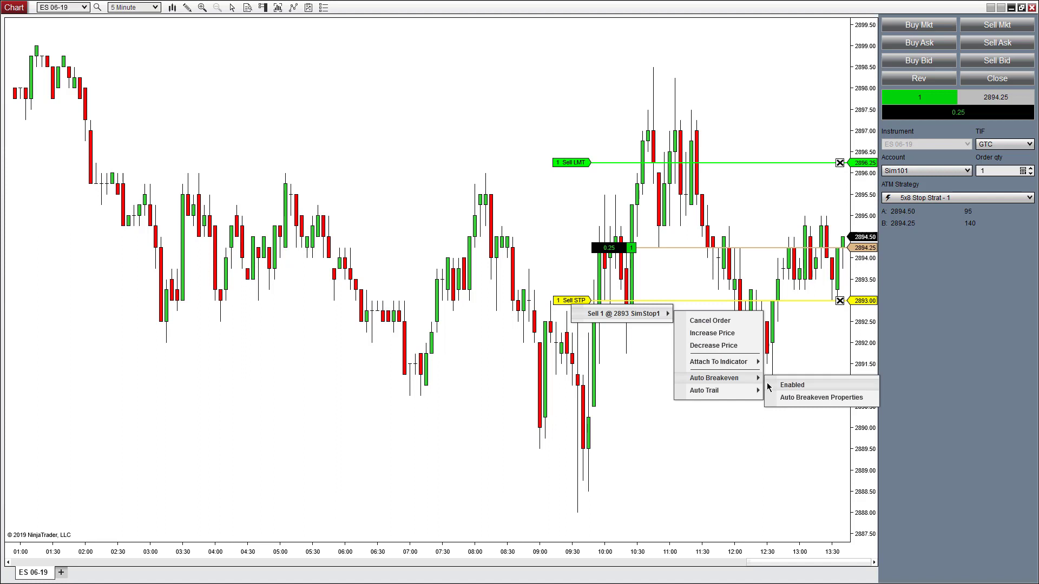
{"action": "left_click", "coordinate": [770, 386]}
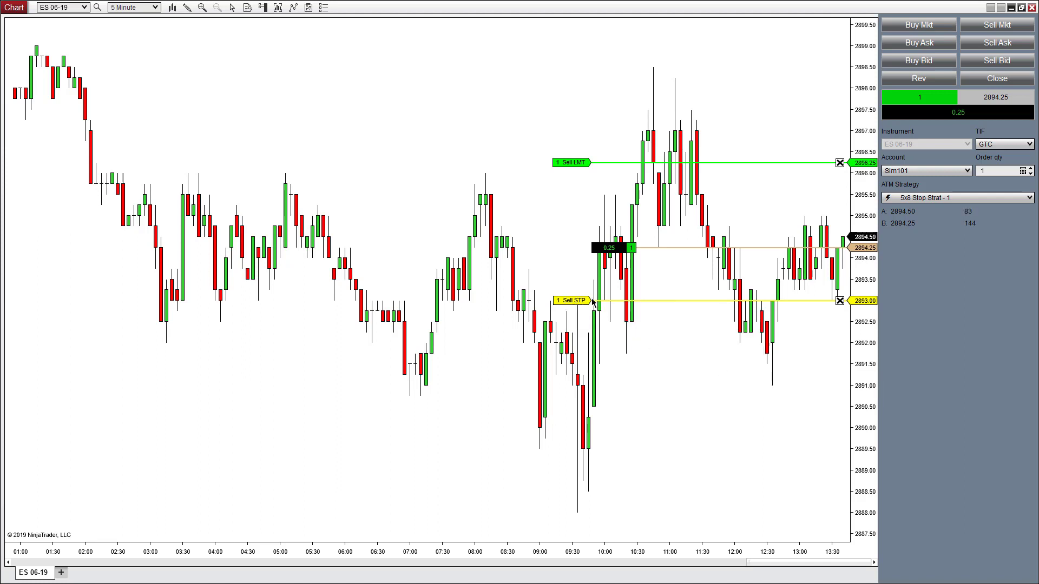
{"action": "right_click", "coordinate": [594, 303]}
{"action": "mouse_move", "coordinate": [680, 318]}
{"action": "mouse_move", "coordinate": [772, 388]}
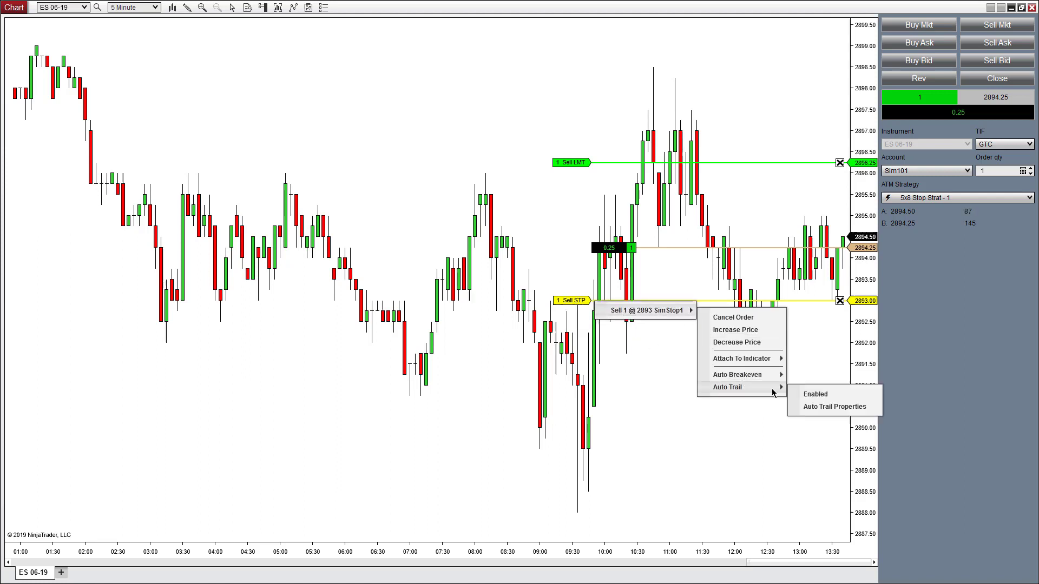
{"action": "left_click", "coordinate": [814, 394]}
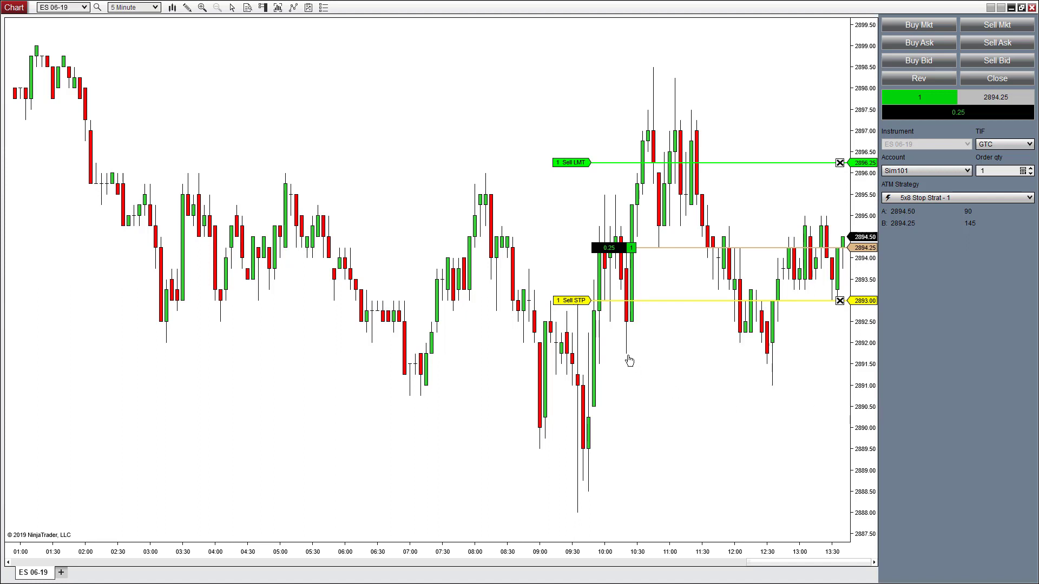